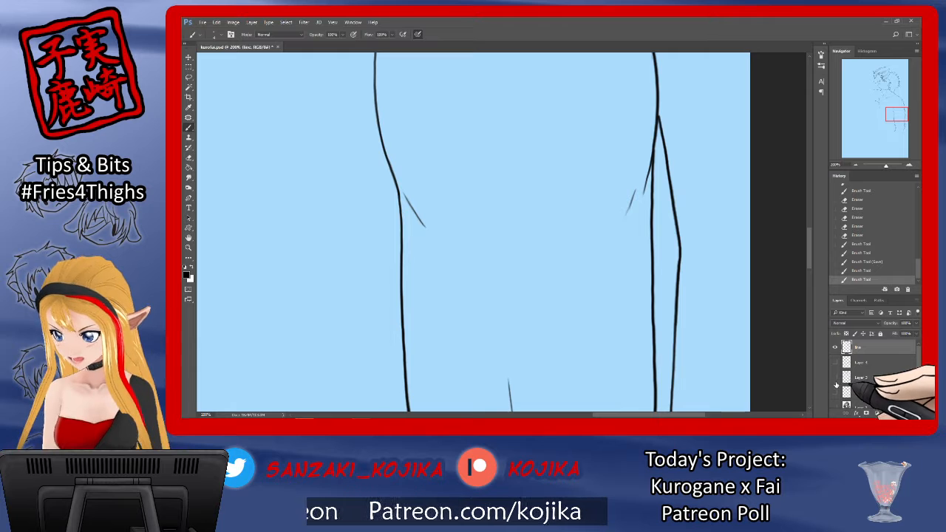
Compare the line art with the sketch, and smooth the corner of the angled outer line beside the upper arm using brush and eraser
left_click(836, 380)
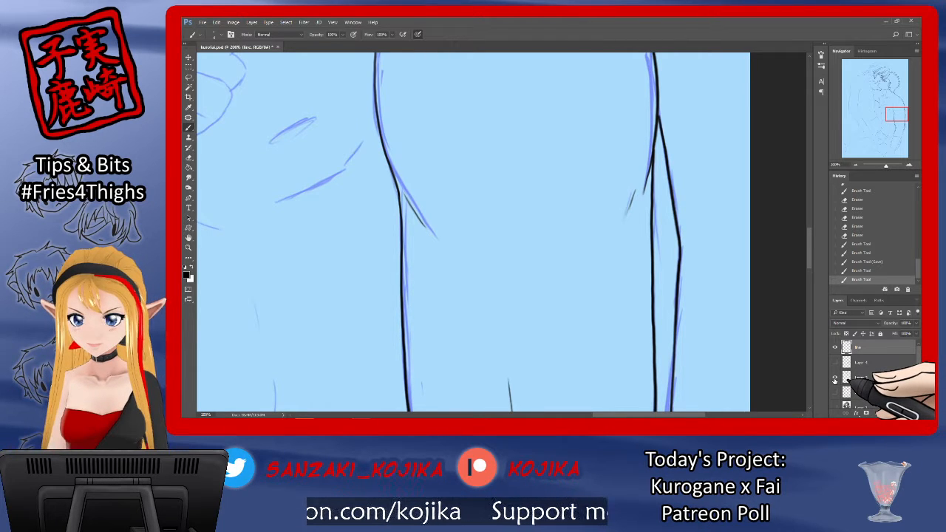
left_click(837, 380)
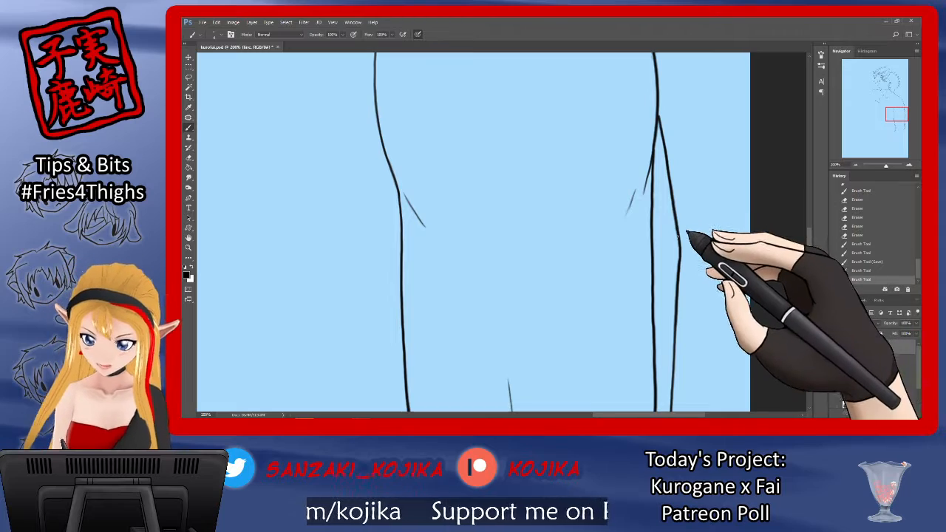
left_click_drag(680, 258, 679, 250)
left_click_drag(680, 256, 680, 249)
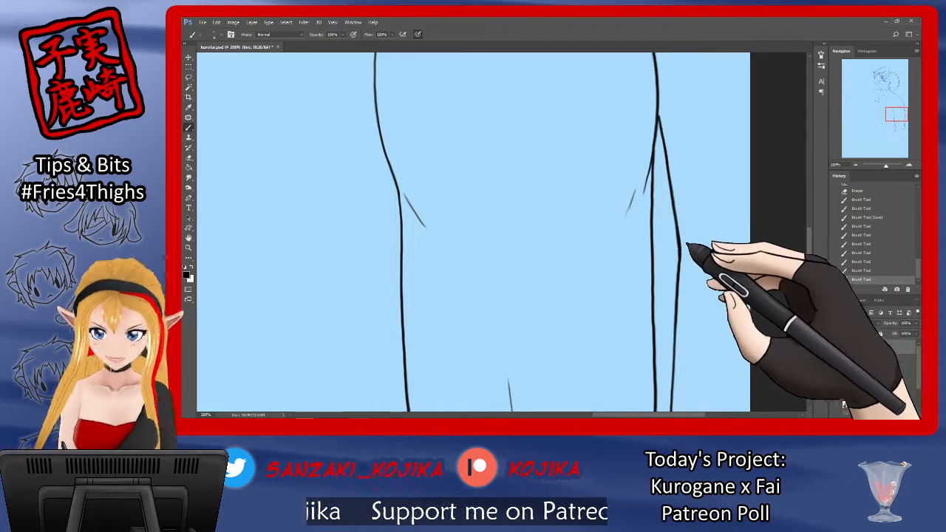
key("e")
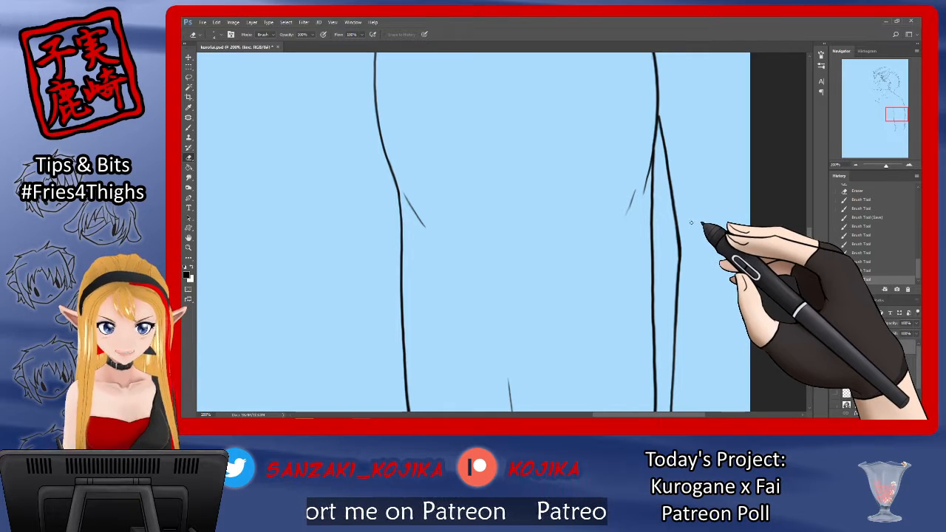
left_click_drag(682, 235, 681, 266)
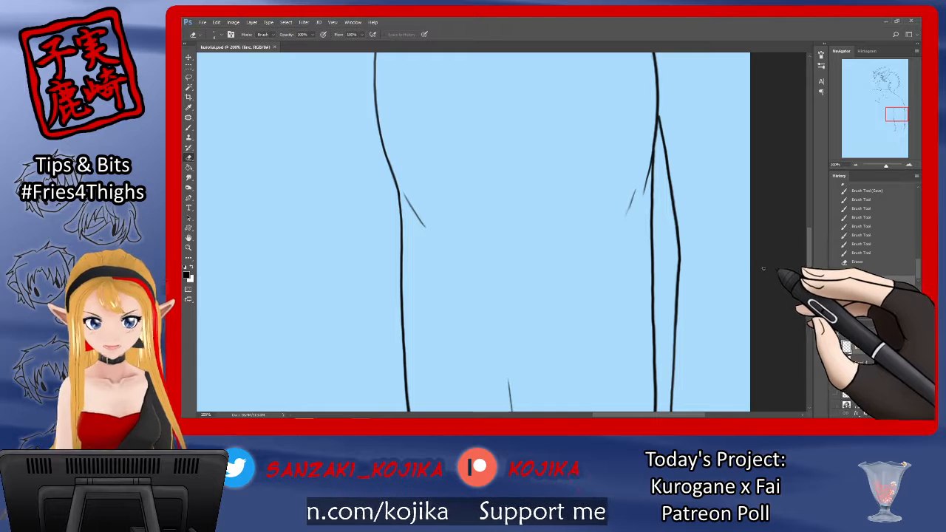
Show the blue sketch layer and ink both sides of the forearm from the elbow down to the curved cuff line
left_click(835, 377)
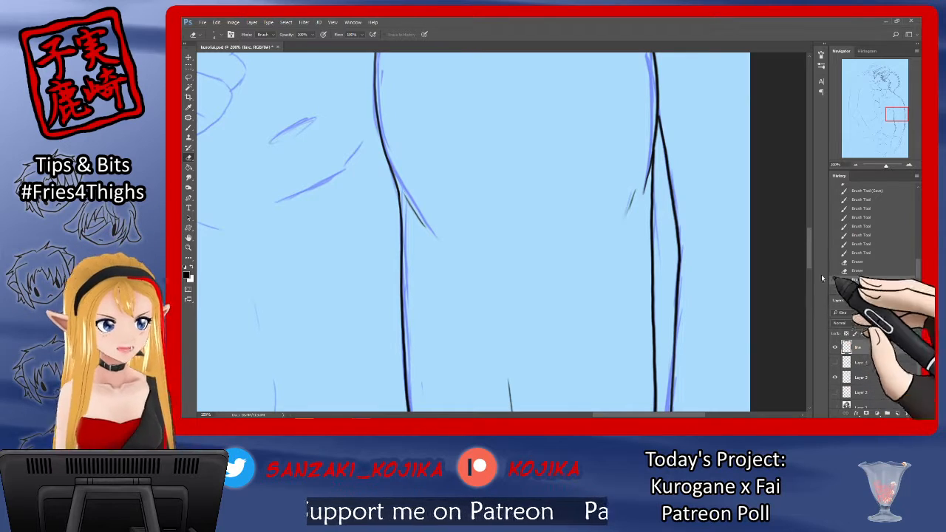
scroll(809, 225, "up", 4)
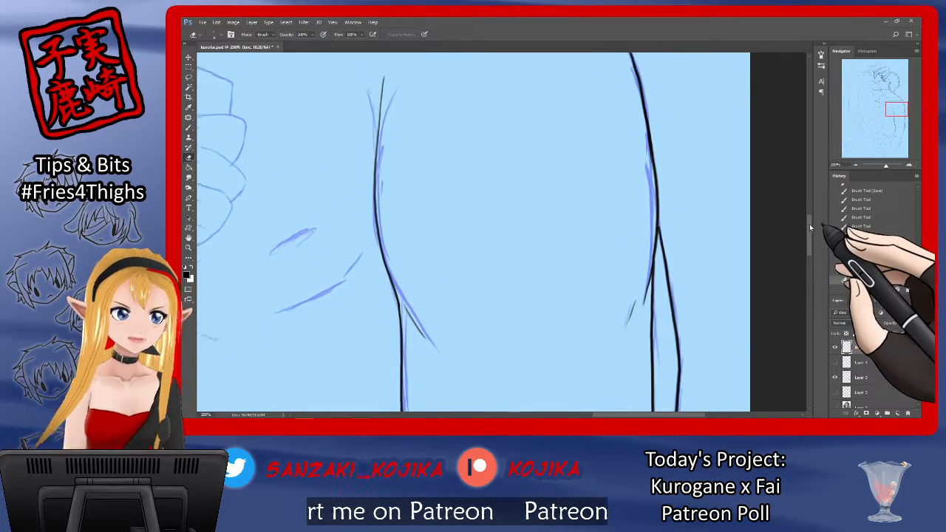
left_click_drag(810, 224, 805, 288)
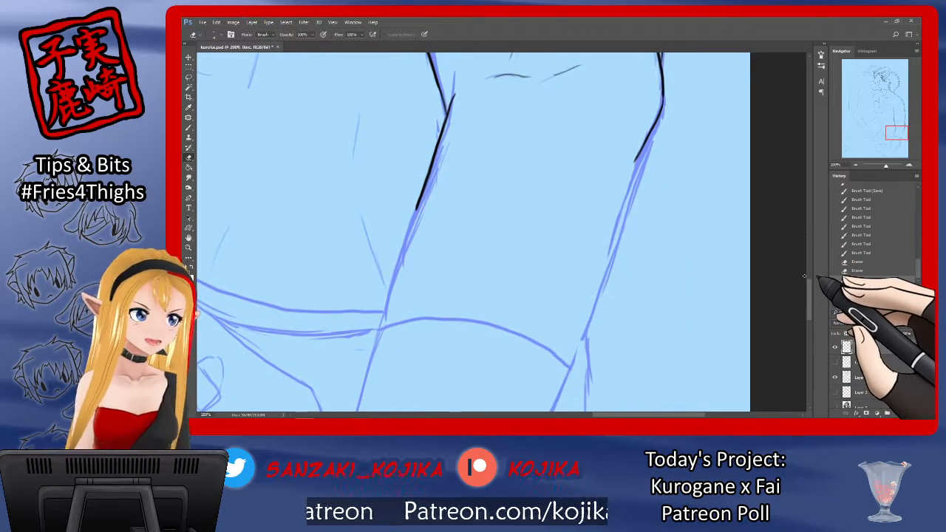
key("b")
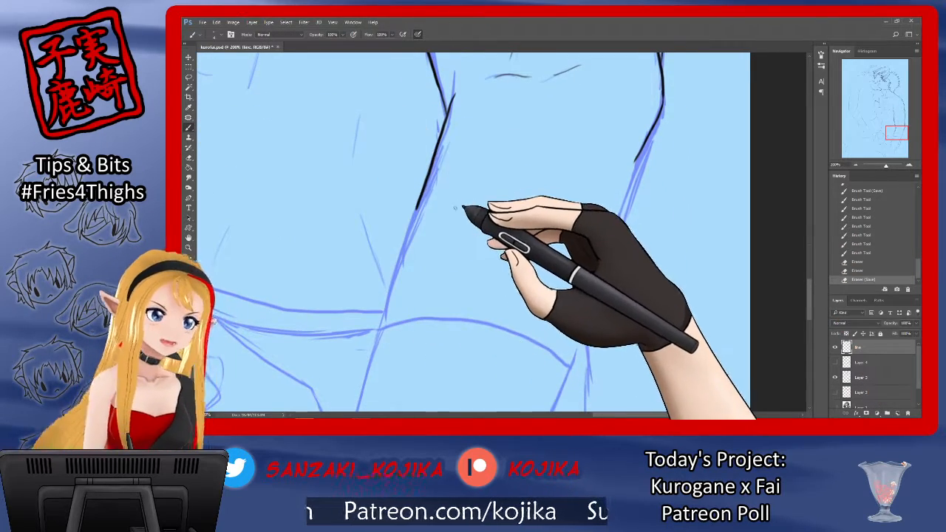
left_click_drag(431, 204, 382, 322)
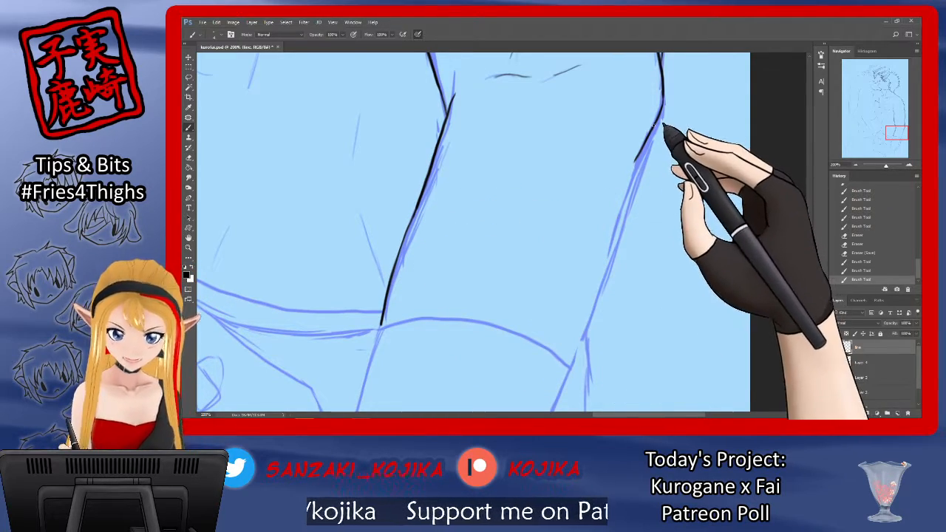
left_click_drag(653, 131, 572, 363)
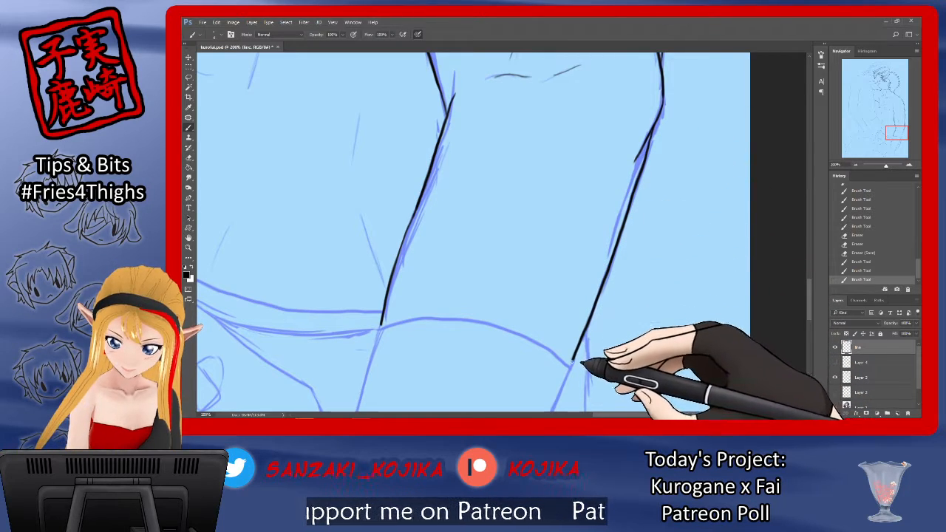
Hide the sketch layer and add a short thin crease stroke just above the outer elbow, where the two outer lines meet
left_click(837, 378)
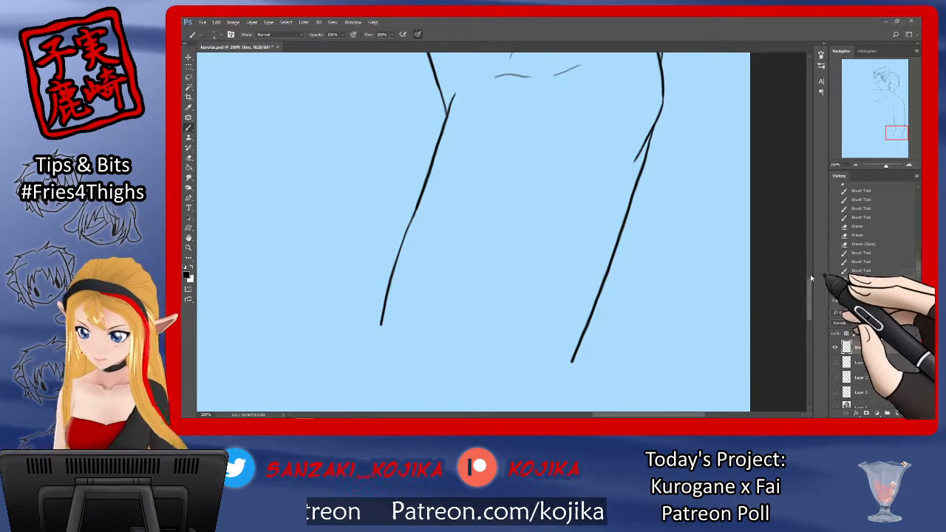
left_click_drag(811, 274, 811, 259)
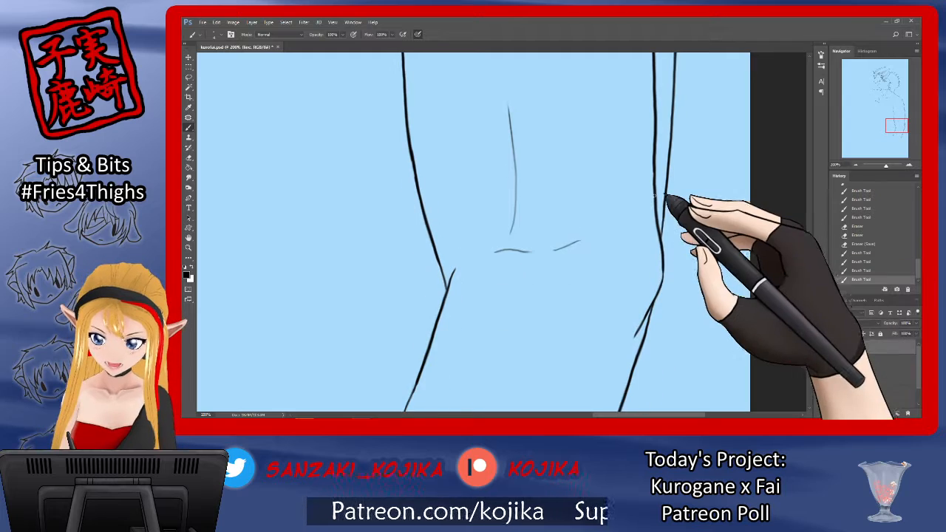
left_click_drag(654, 195, 650, 218)
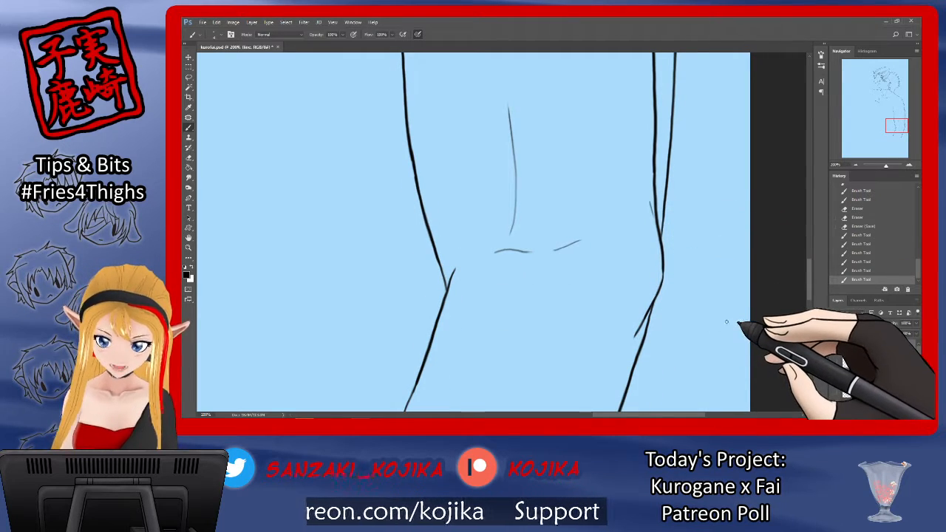
Show the sketch layer again and ink the curved upper edge of the cuff across the forearm, starting its outer edge
mouse_move(815, 268)
left_mouse_down()
mouse_move(813, 255)
mouse_move(808, 284)
mouse_move(810, 271)
left_mouse_up()
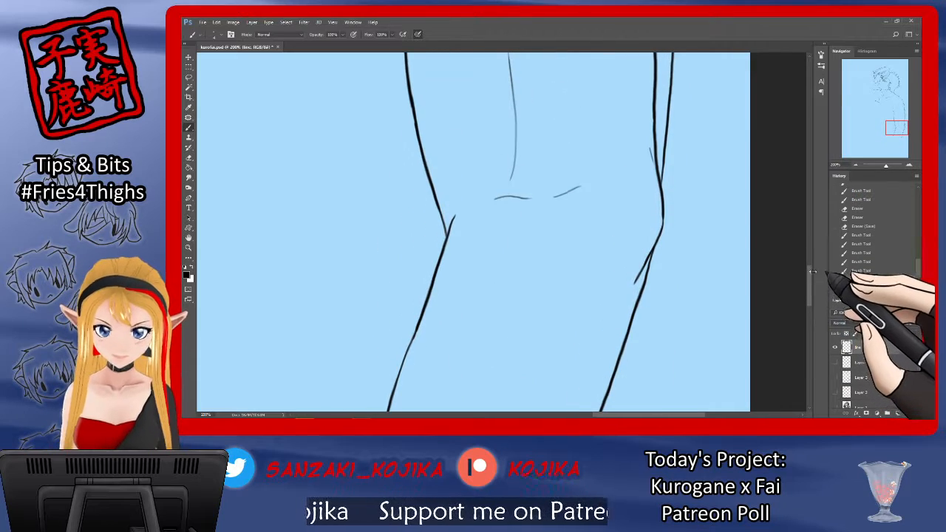
left_click(835, 376)
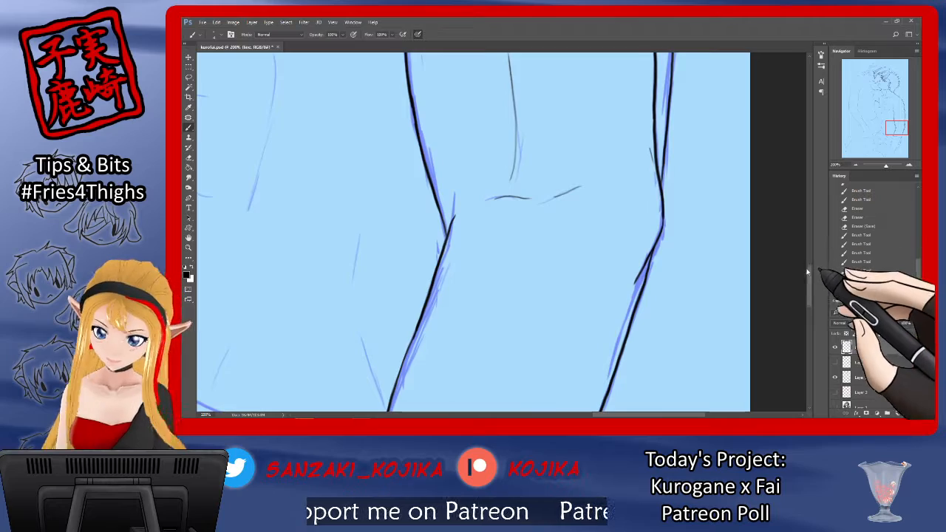
left_click_drag(809, 271, 796, 303)
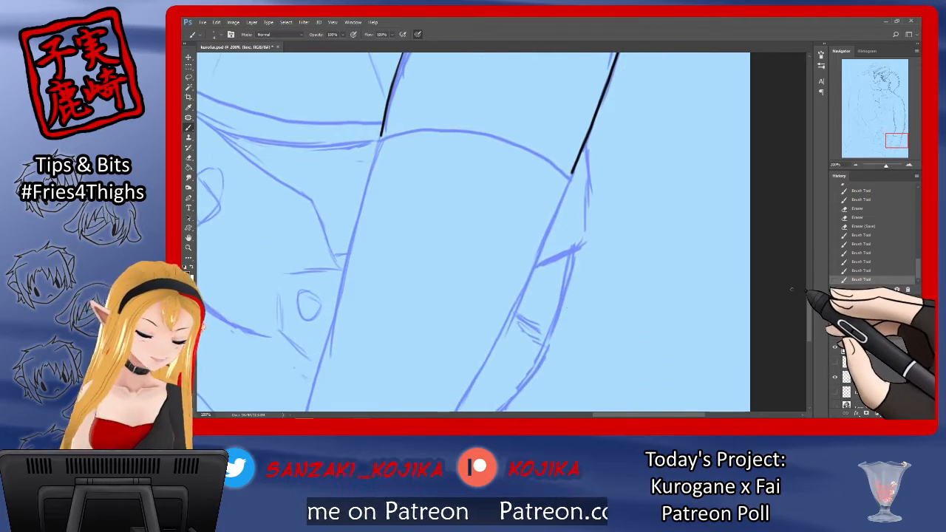
mouse_move(384, 136)
left_mouse_down()
mouse_move(486, 132)
mouse_move(574, 176)
left_mouse_up()
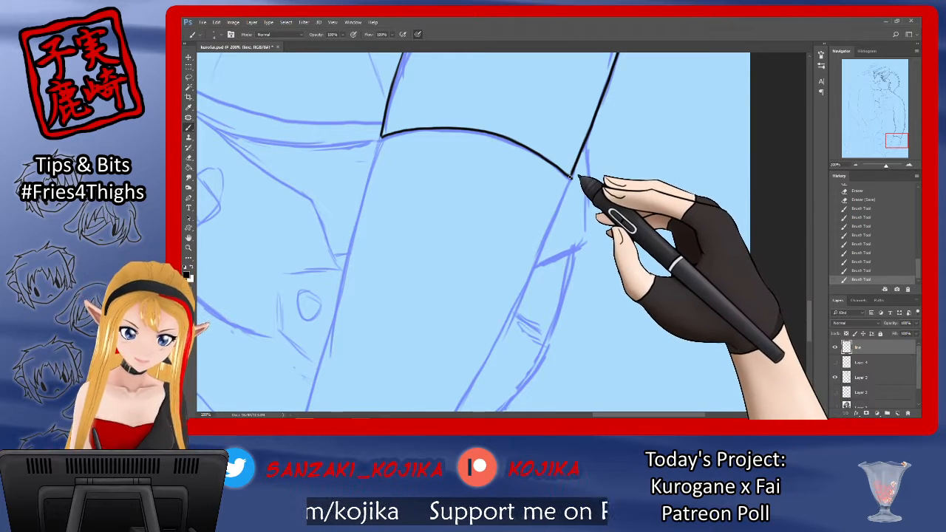
left_click_drag(571, 178, 568, 186)
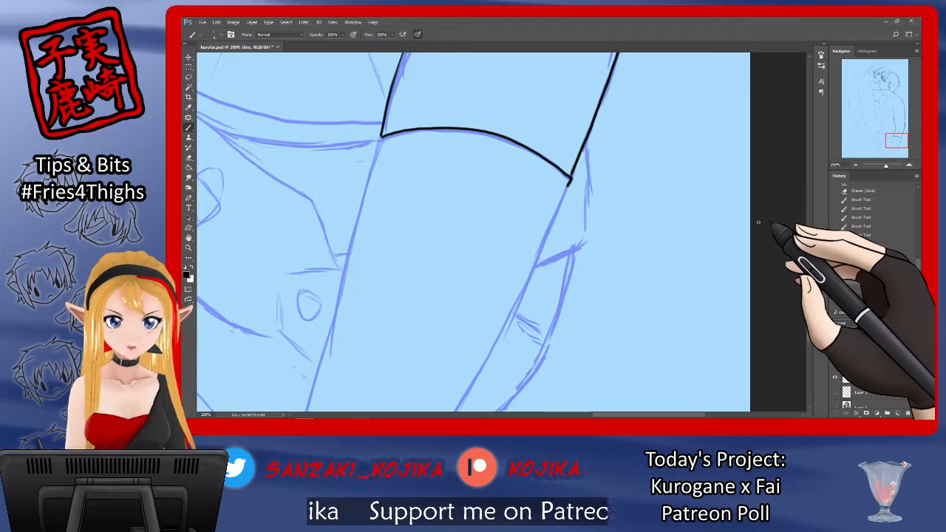
Ink the cuff's long outer edge and curved lower edge over the sketch, joining them in a pointed corner
mouse_move(809, 304)
left_mouse_down()
mouse_move(804, 330)
mouse_move(804, 321)
left_mouse_up()
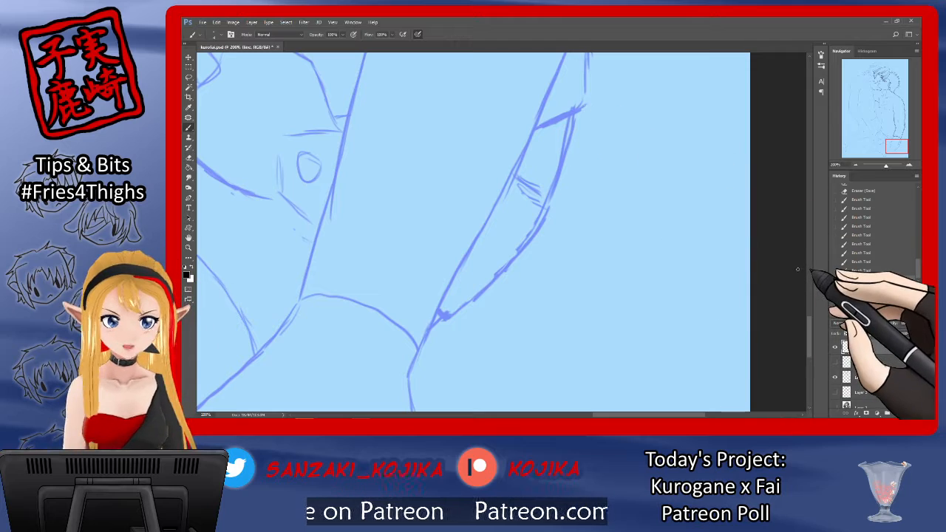
scroll(810, 320, "up", 2)
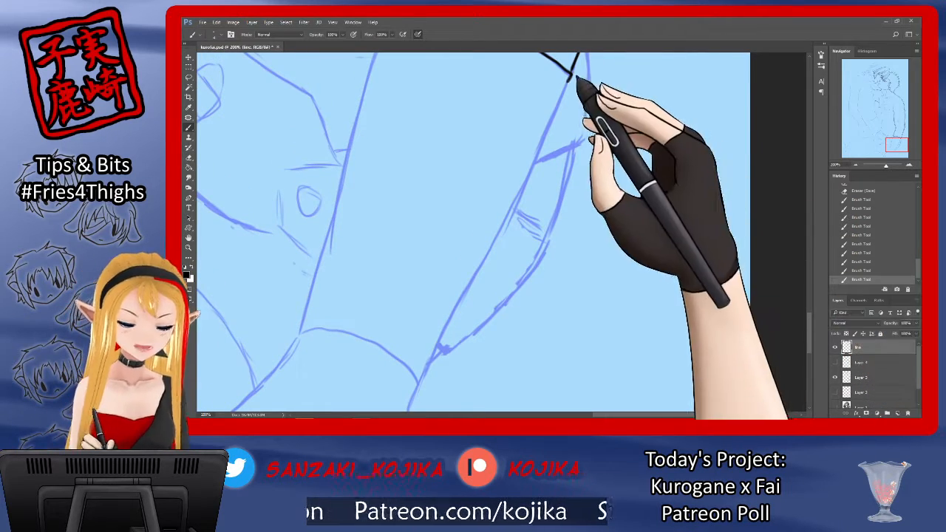
mouse_move(576, 77)
left_mouse_down()
mouse_move(560, 125)
mouse_move(441, 343)
left_mouse_up()
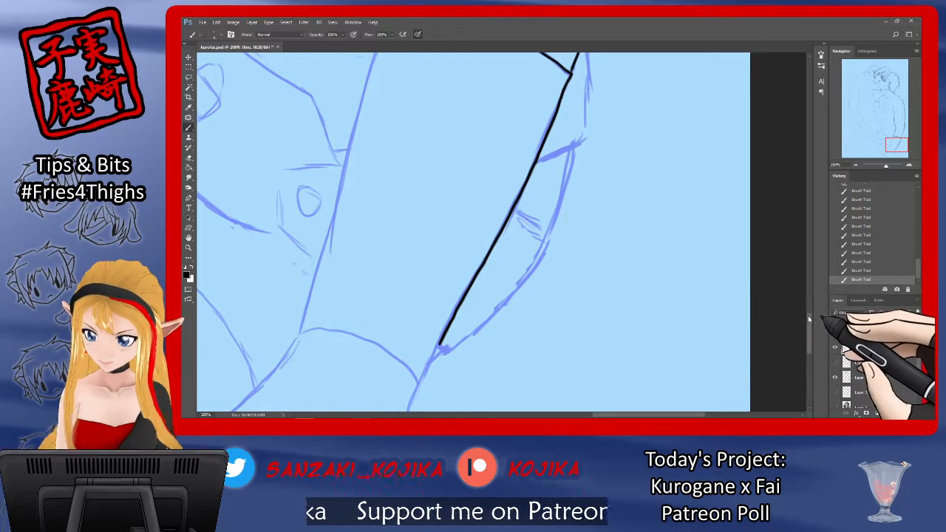
scroll(635, 323, "down", 2)
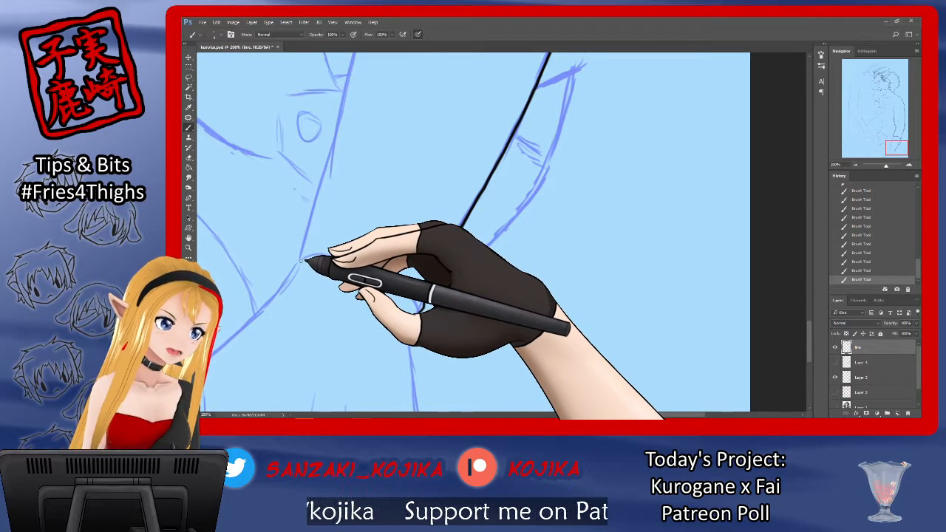
mouse_move(301, 258)
left_mouse_down()
mouse_move(372, 267)
mouse_move(420, 309)
left_mouse_up()
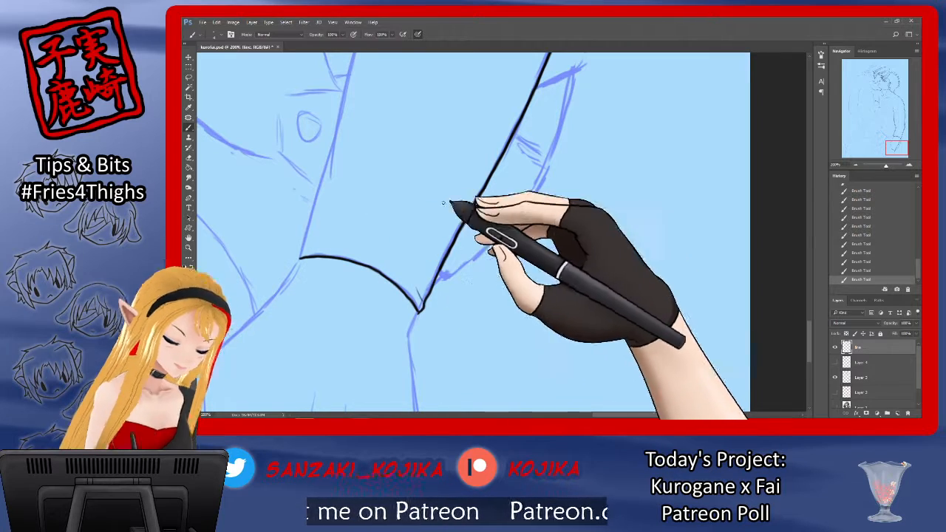
left_click(836, 377)
left_click(835, 377)
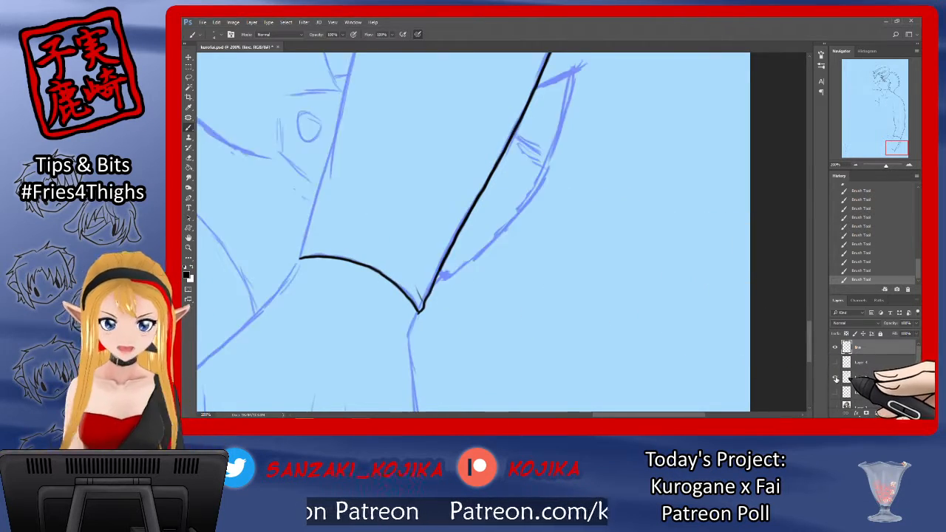
Ink the cuff's inner edge from the curved upper edge down to the lower corner, closing the outline
scroll(809, 304, "up", 5)
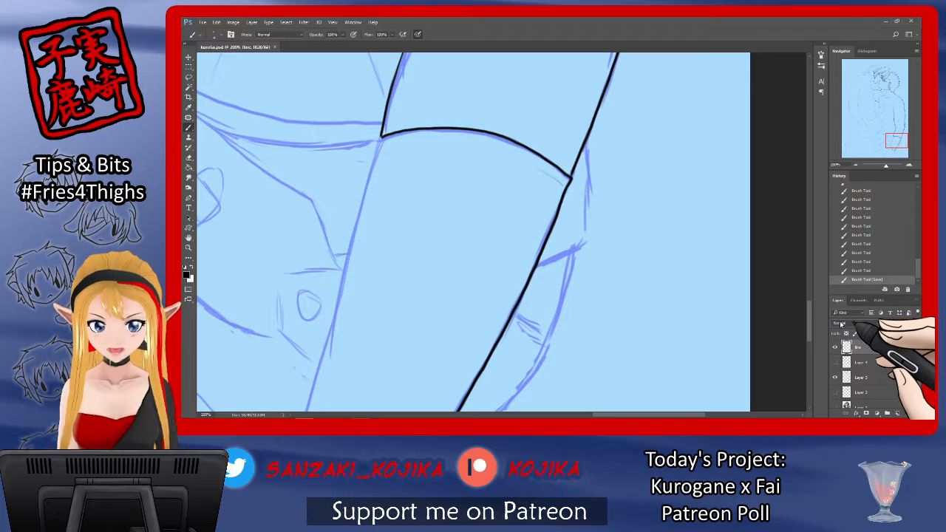
left_click(836, 379)
left_click(836, 379)
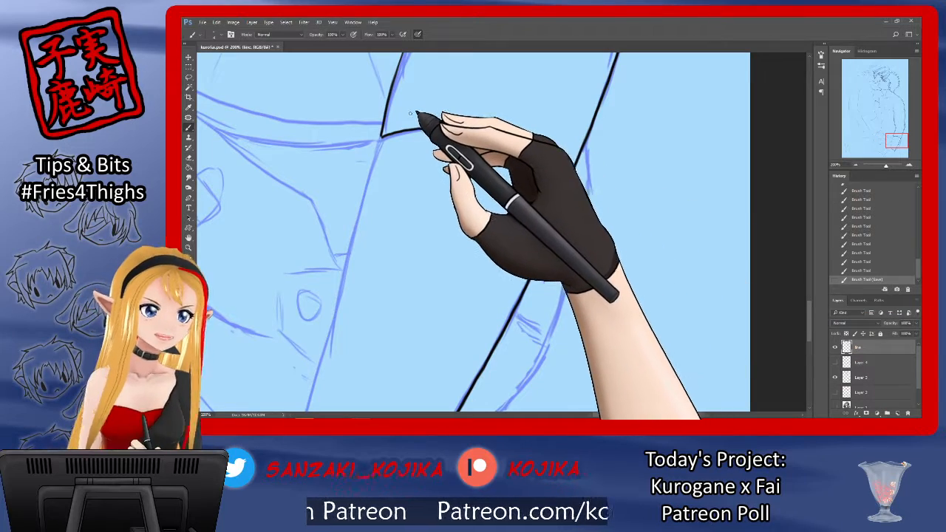
mouse_move(571, 177)
left_mouse_down()
mouse_move(392, 139)
mouse_move(380, 145)
mouse_move(370, 216)
mouse_move(348, 255)
mouse_move(329, 334)
left_mouse_up()
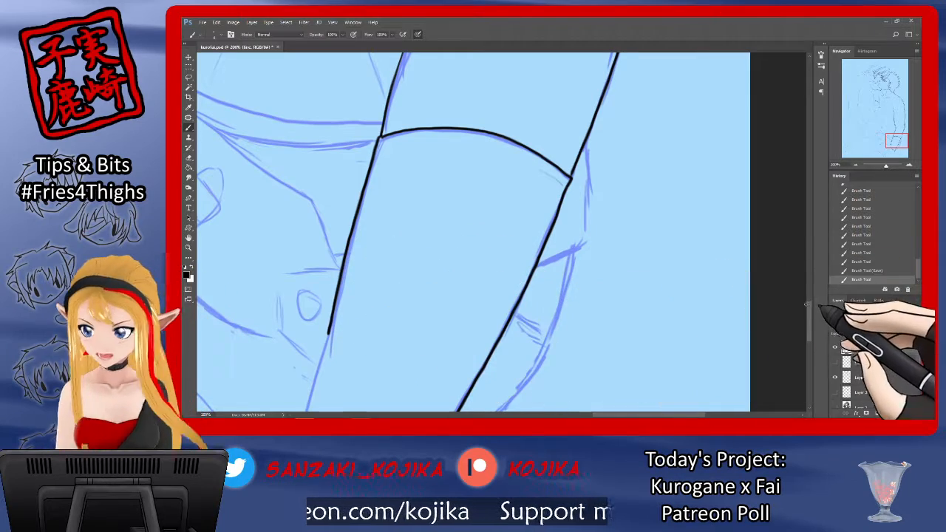
left_click_drag(811, 311, 810, 322)
left_click_drag(601, 418, 585, 418)
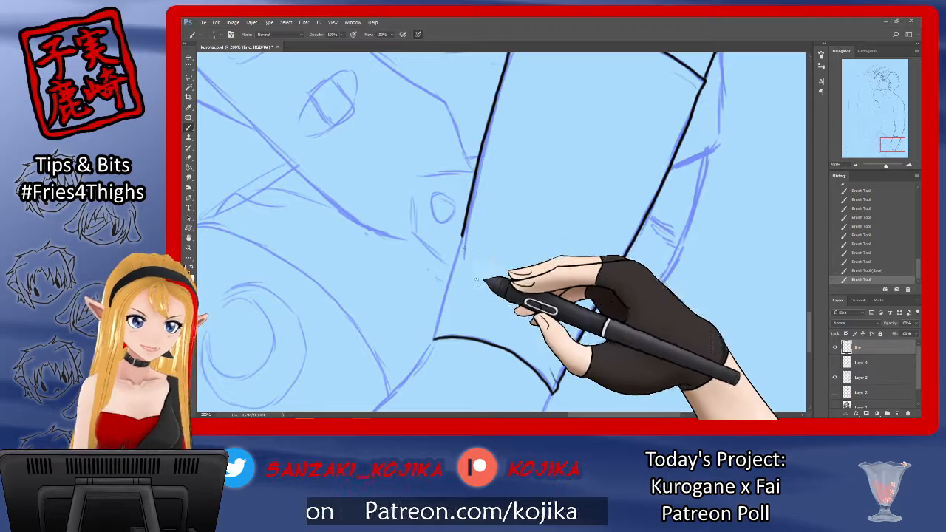
left_click(462, 239)
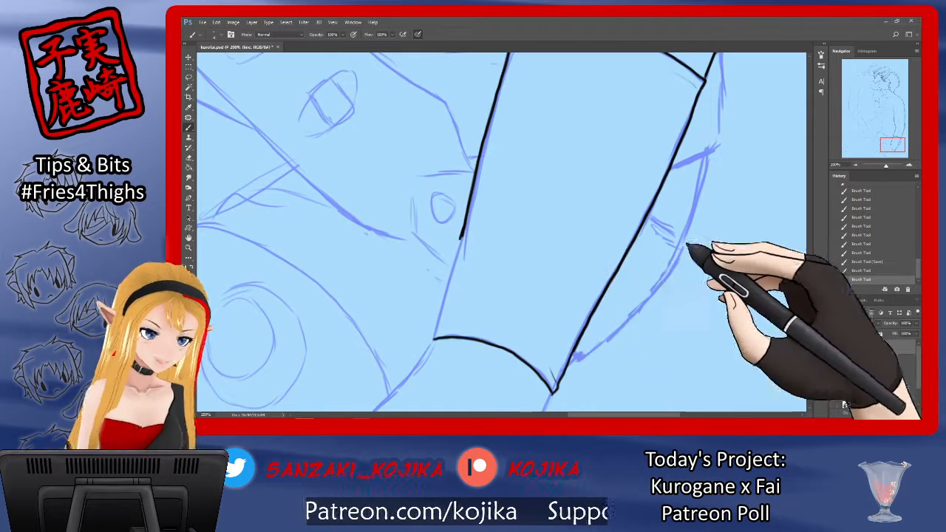
left_click(862, 271)
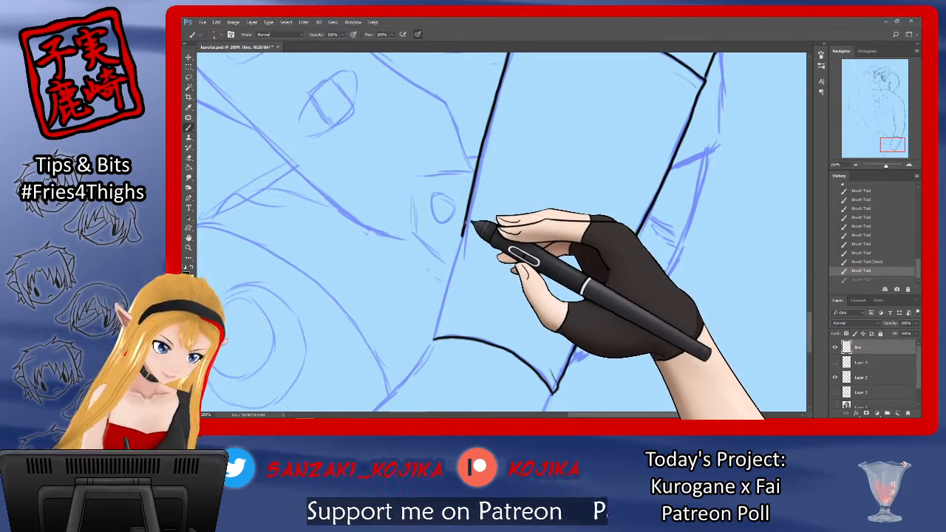
mouse_move(465, 240)
left_mouse_down()
mouse_move(434, 338)
mouse_move(556, 390)
left_mouse_up()
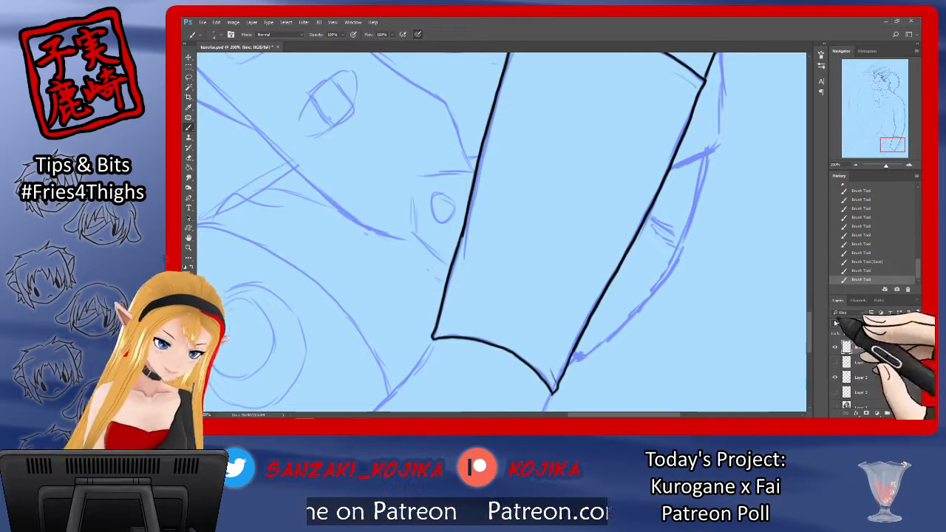
Hide the sketch layer and clean up the join along the cuff's inner edge with the Eraser
left_click(836, 377)
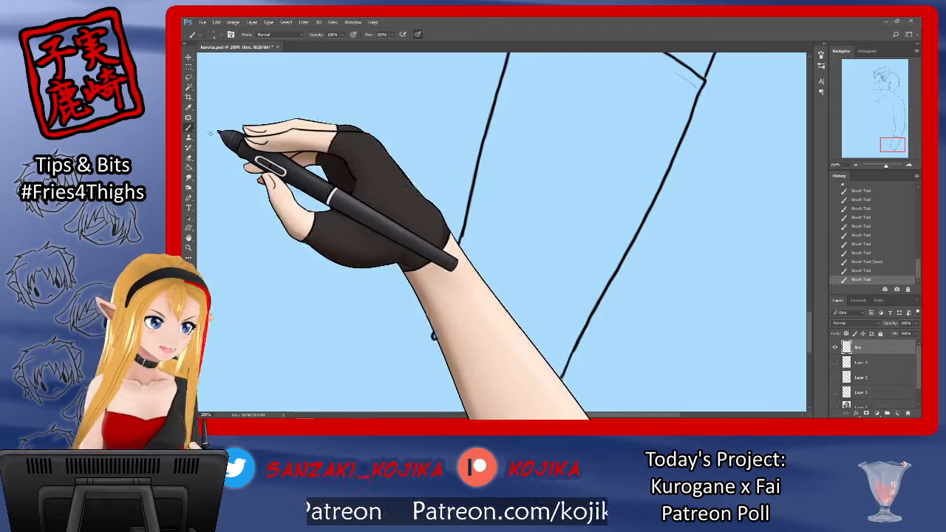
left_click(189, 157)
left_click_drag(500, 194, 465, 245)
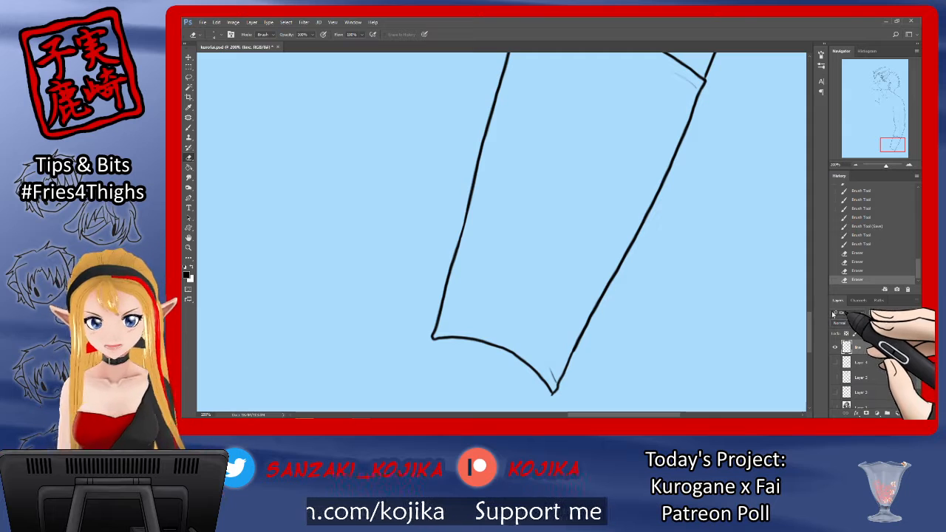
Show the sketch layer and ink the small angular flap on the outer side of the cuff near its upper corner
left_click(836, 377)
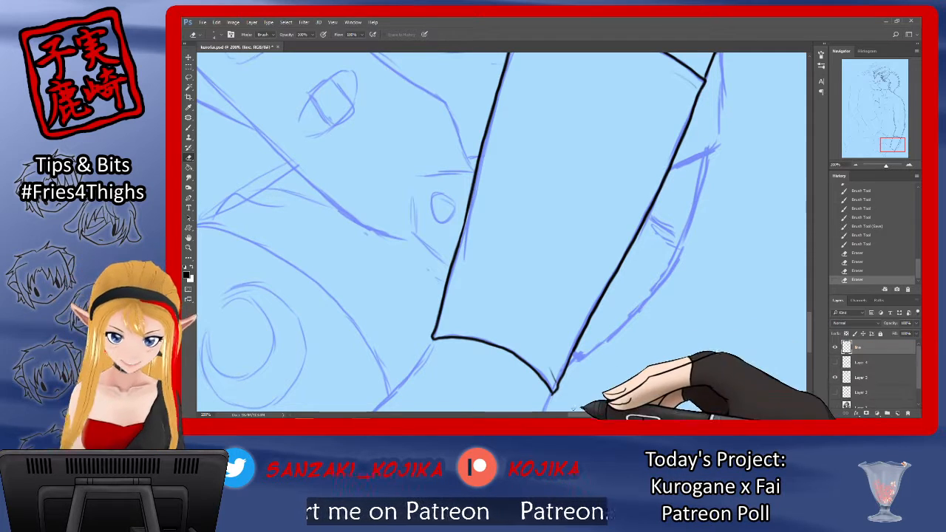
left_click_drag(666, 403, 543, 406)
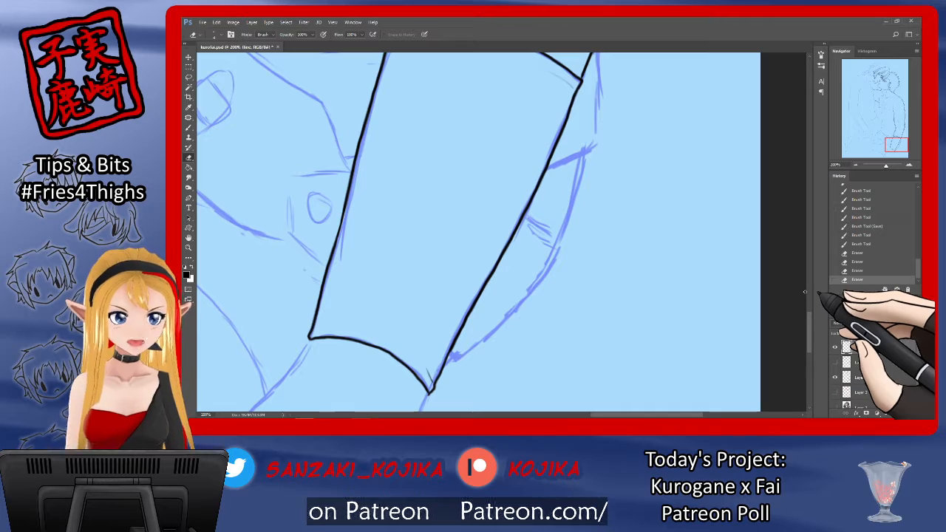
scroll(810, 304, "up", 3)
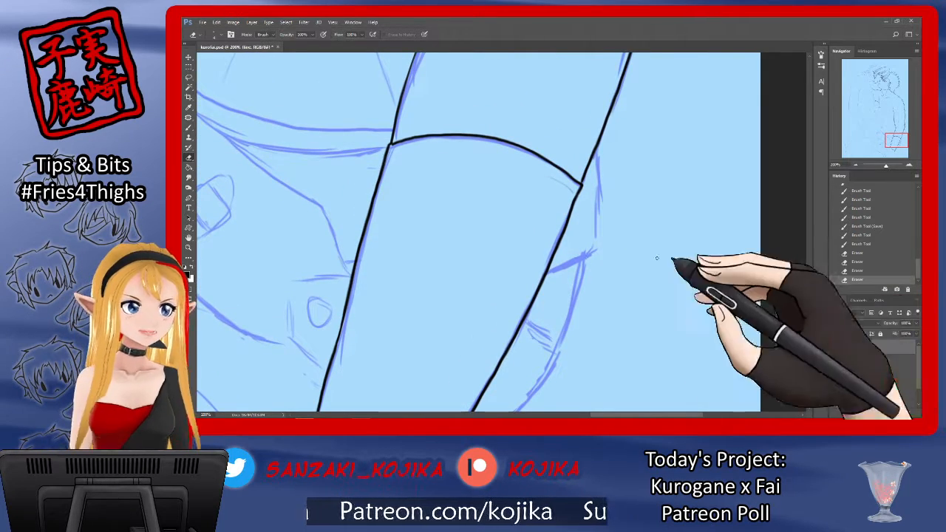
key("b")
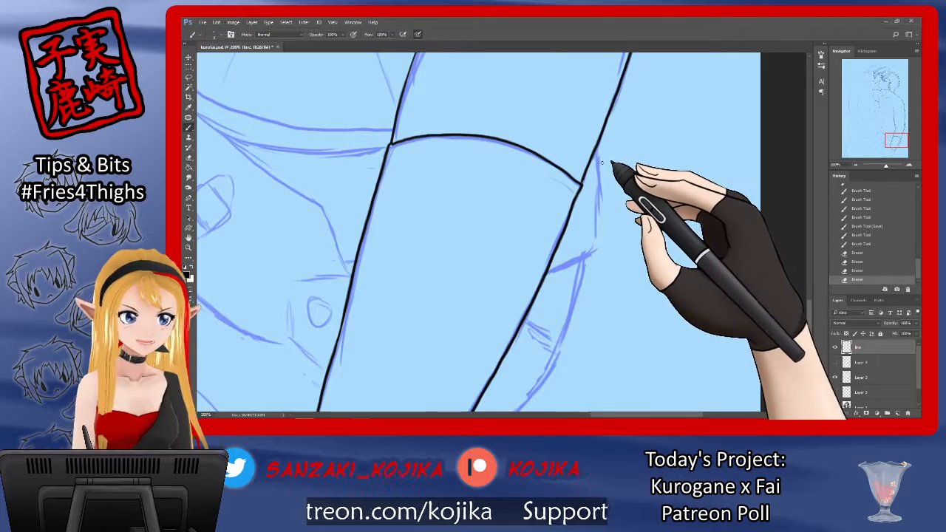
mouse_move(598, 148)
left_mouse_down()
mouse_move(592, 251)
mouse_move(548, 273)
left_mouse_up()
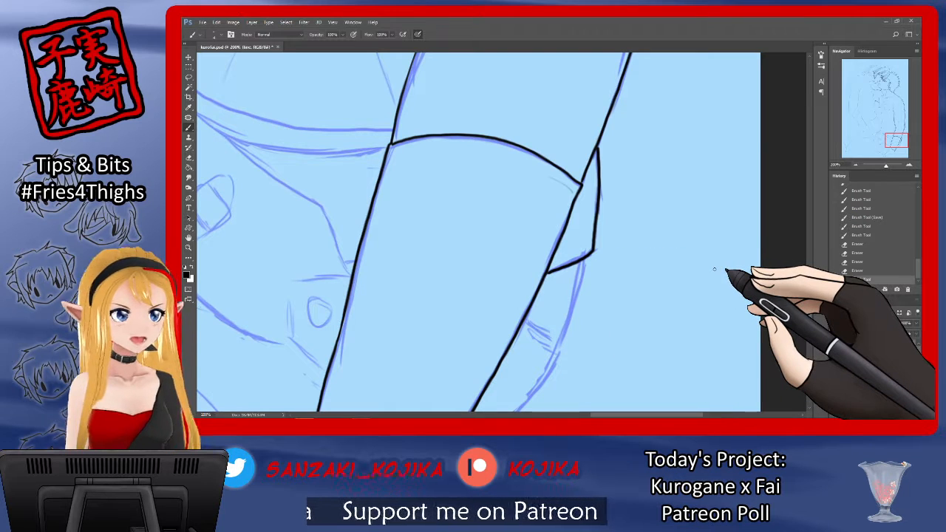